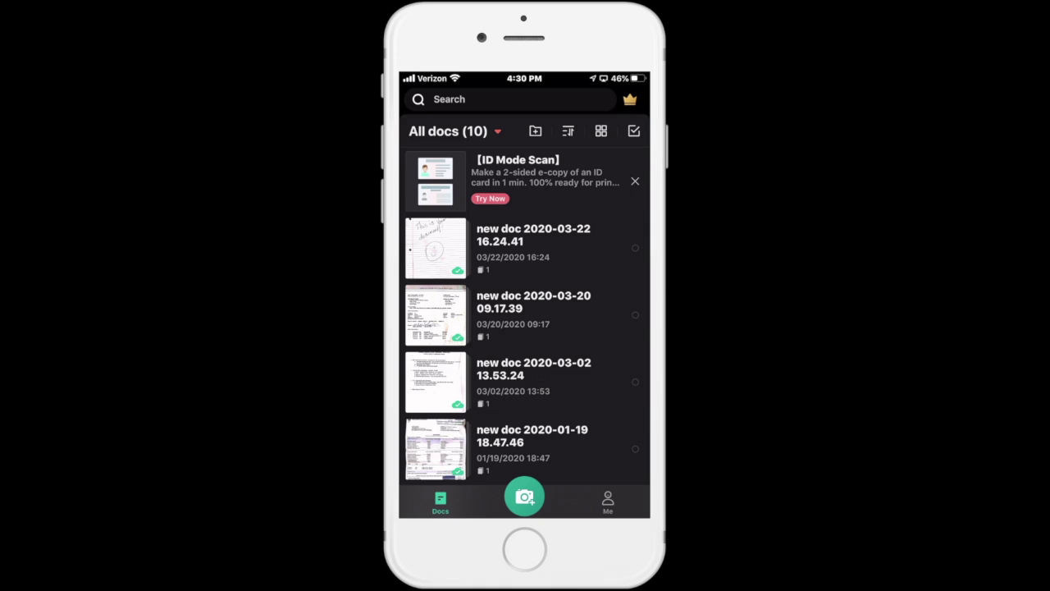
Capture the notebook page as a Batch-mode camera scan and review the captured page.
click(525, 496)
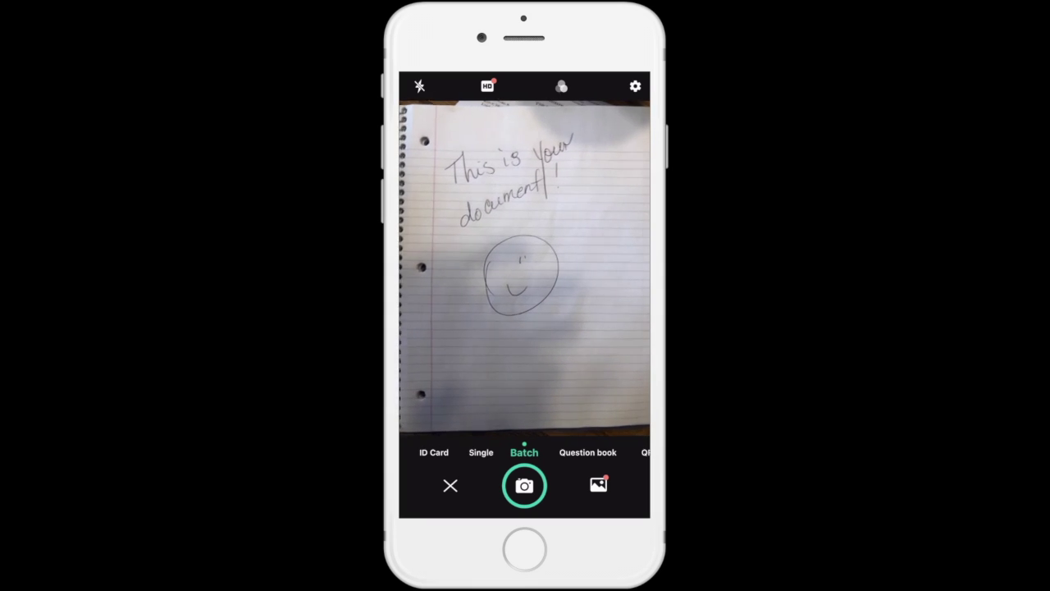
click(525, 485)
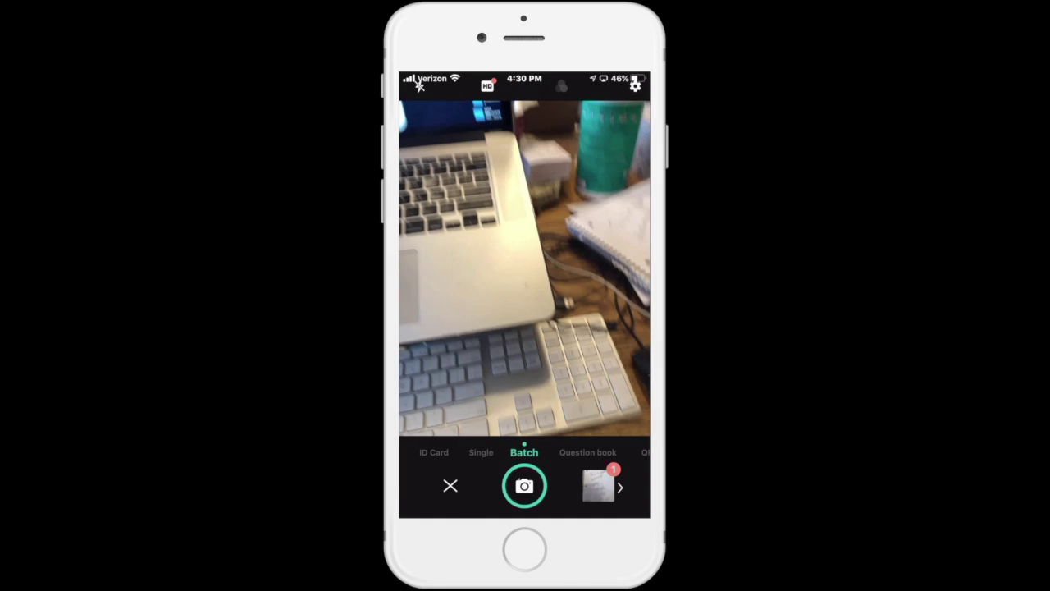
click(599, 485)
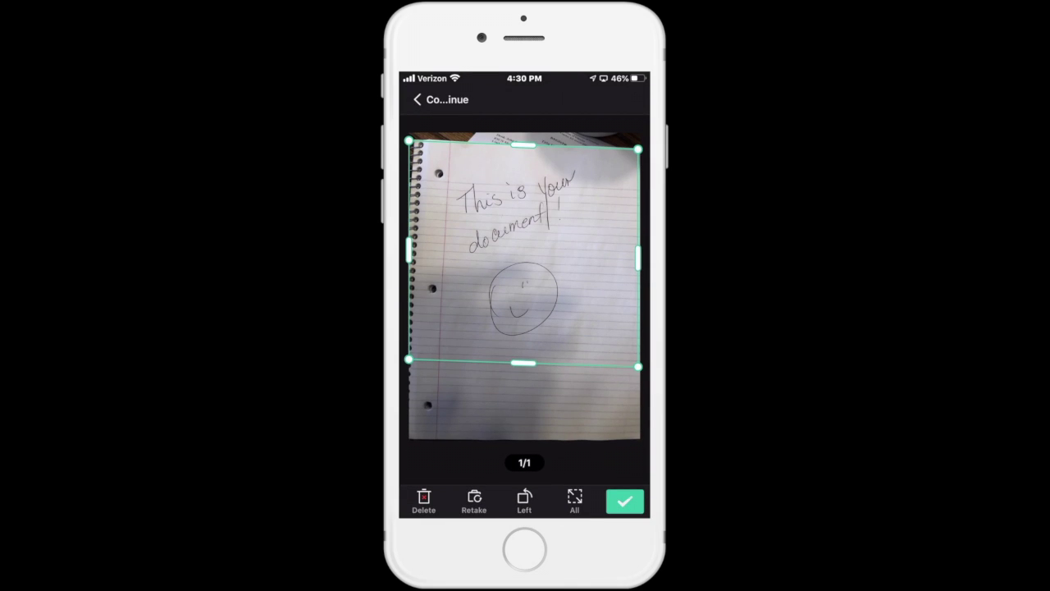
Fit all four crop corners to the notebook page edges, save the document, and view the page full size.
drag(409, 358, 410, 419)
drag(637, 368, 632, 438)
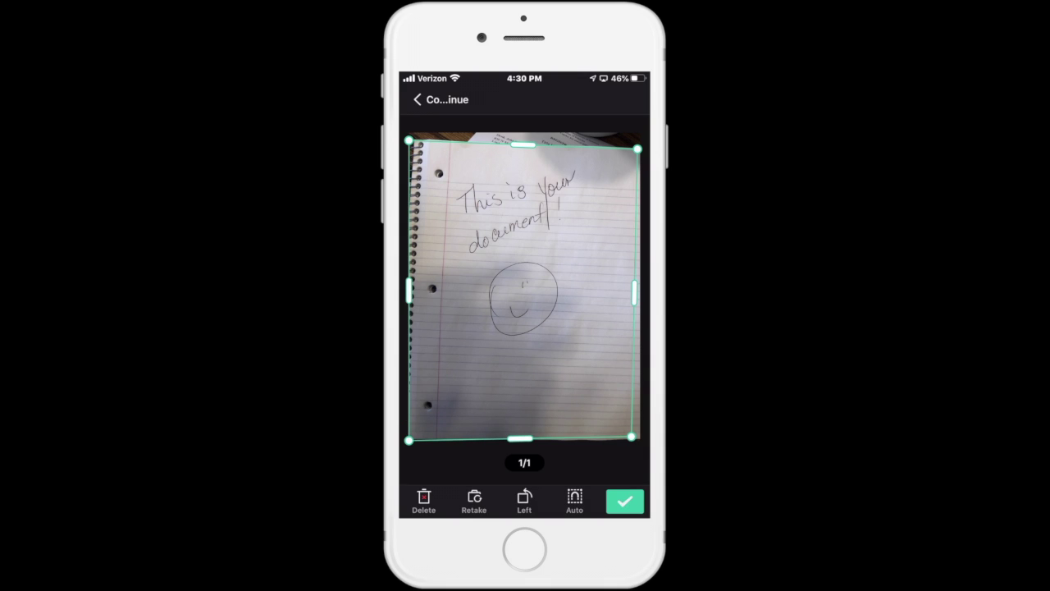
drag(632, 437, 640, 441)
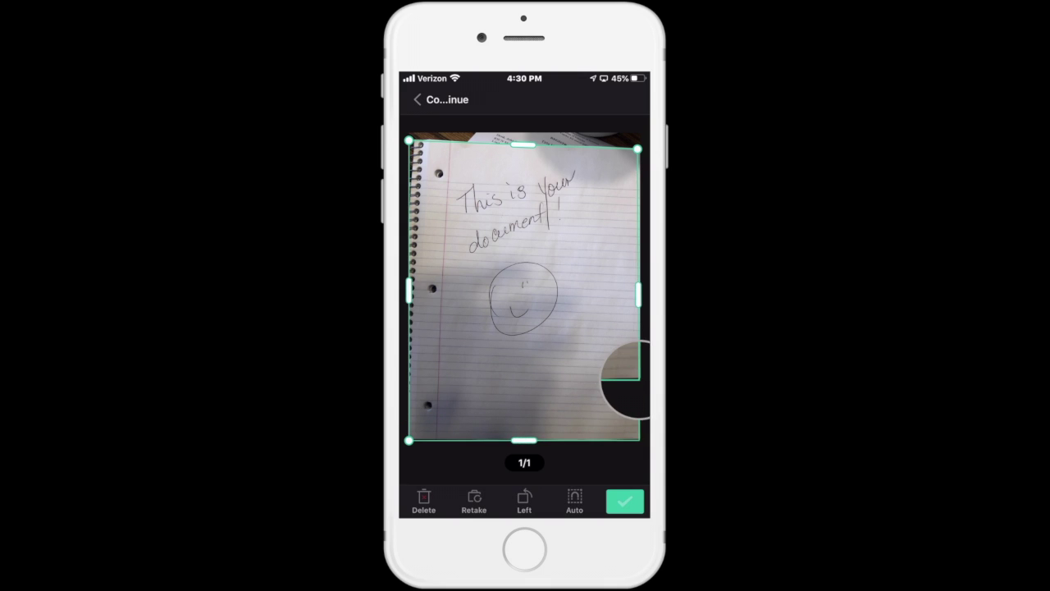
drag(410, 142, 431, 147)
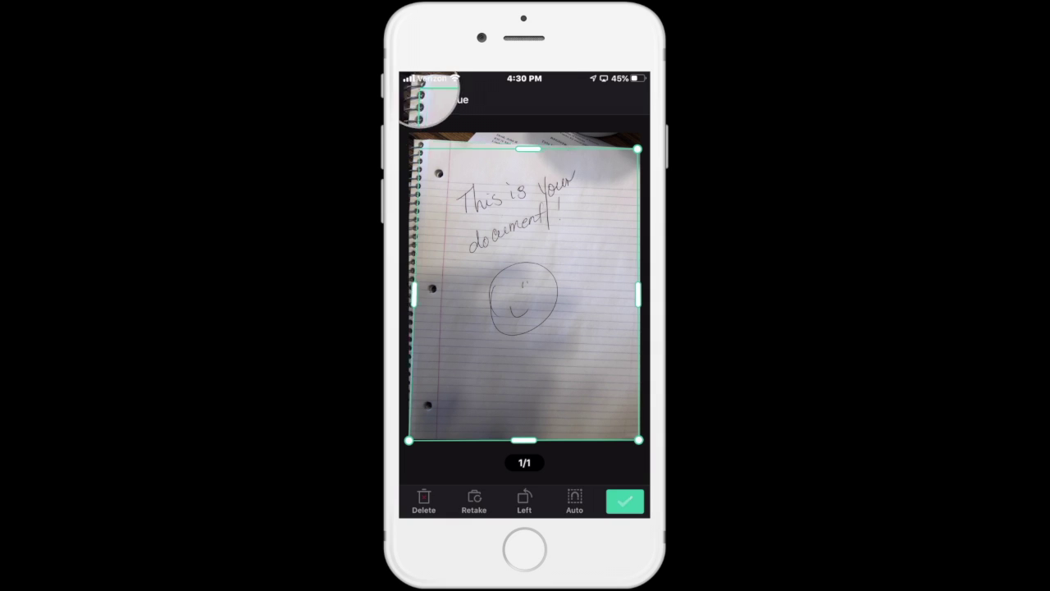
drag(409, 441, 429, 440)
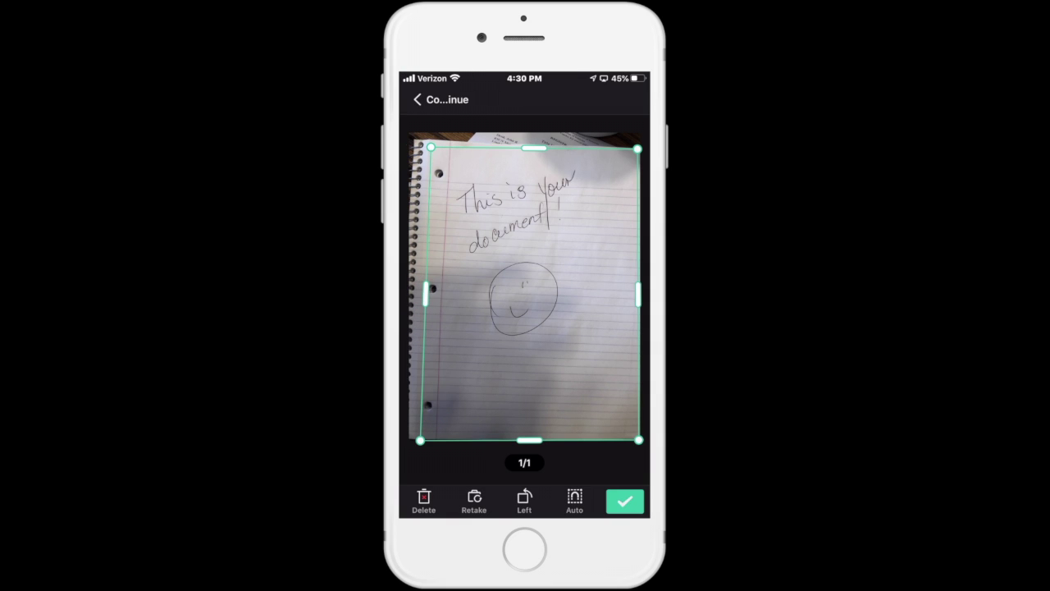
drag(431, 148, 419, 144)
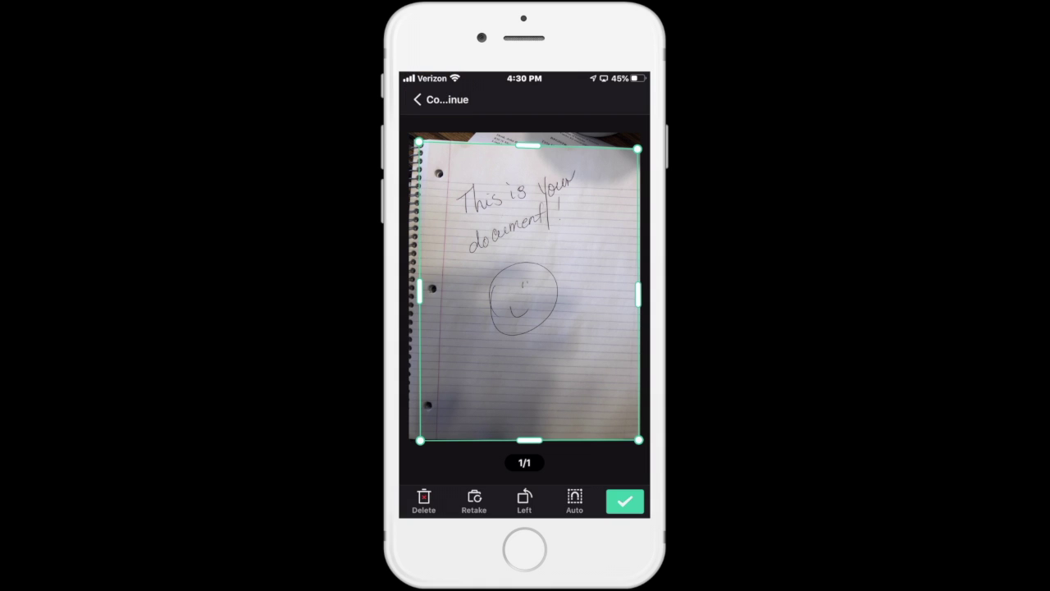
click(625, 500)
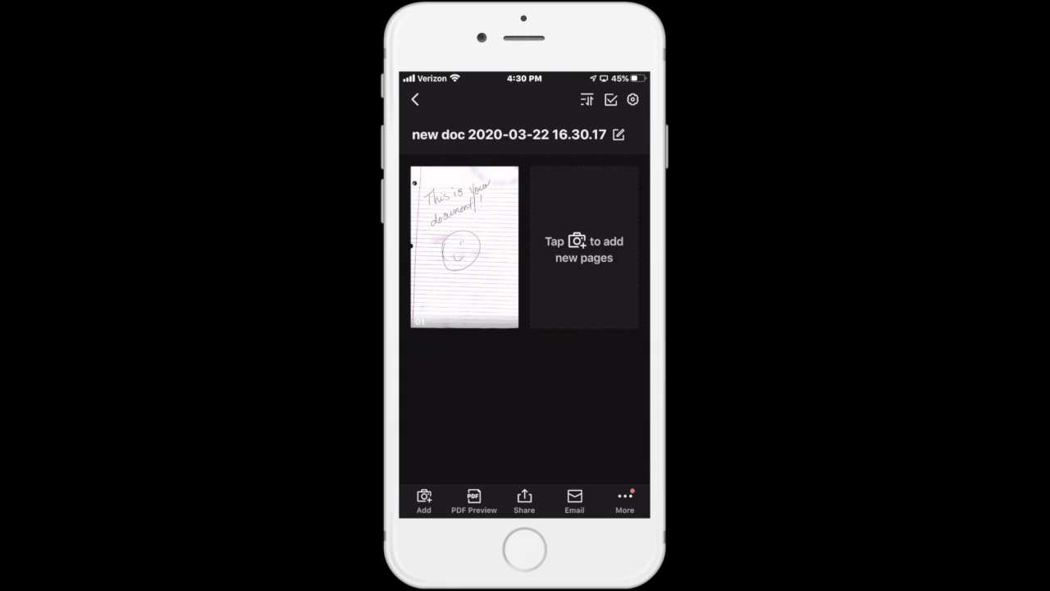
click(463, 246)
Export the scanned page as a PDF and bring up the iOS share sheet.
click(574, 499)
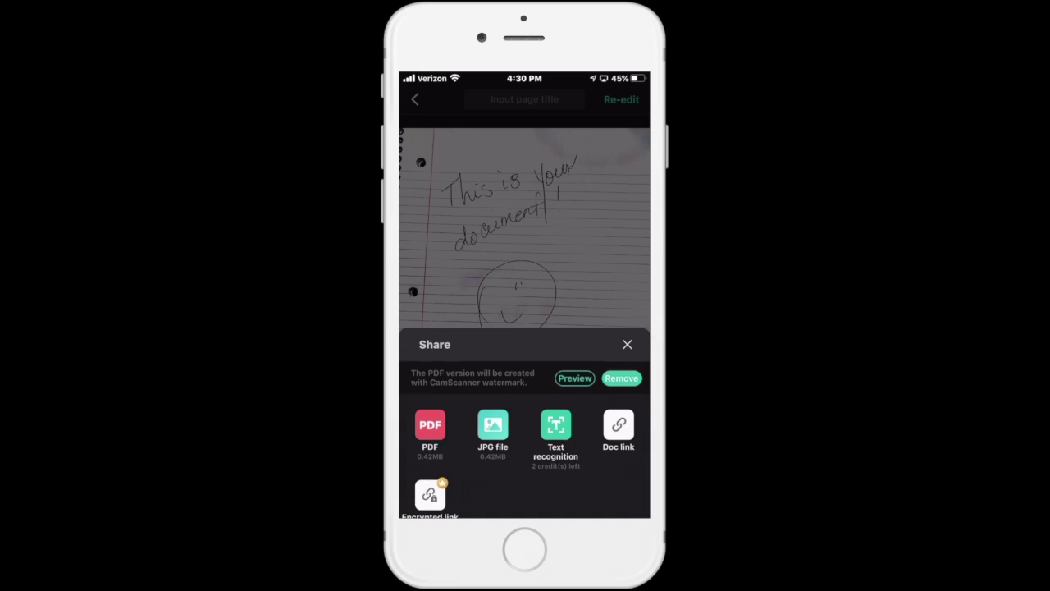
click(574, 358)
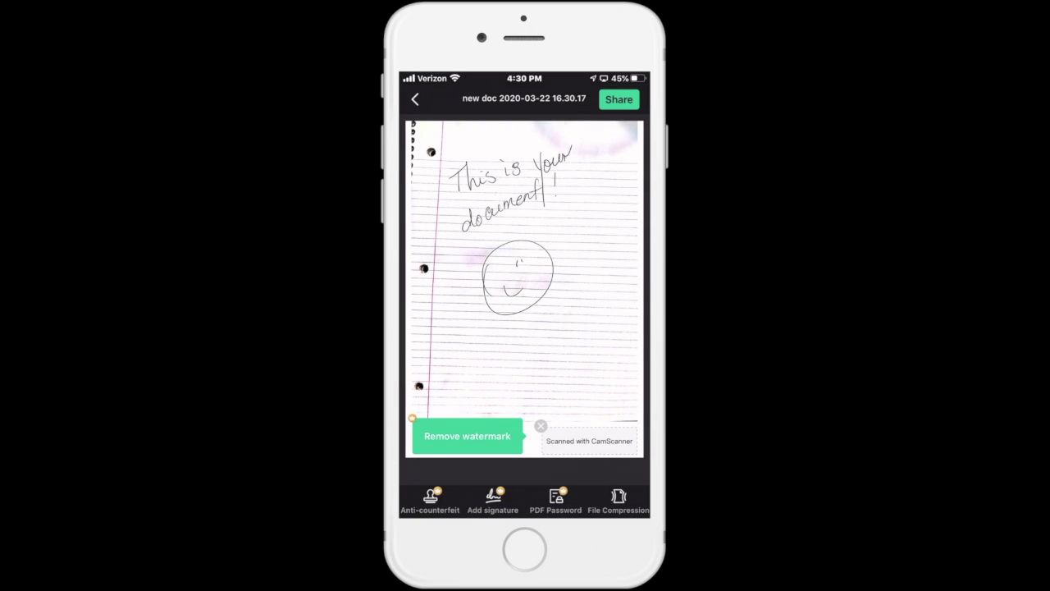
click(619, 98)
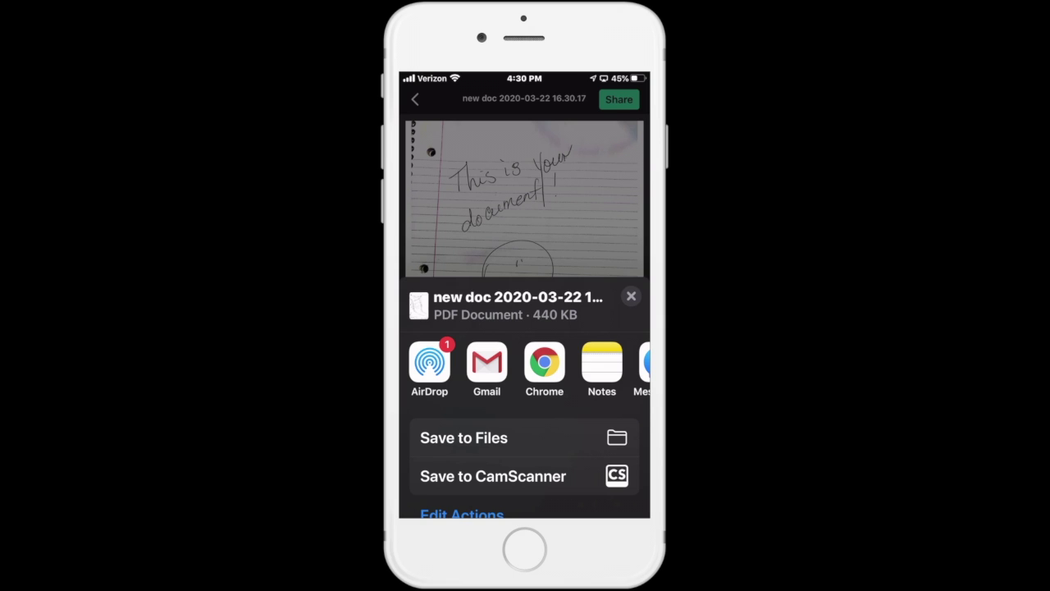